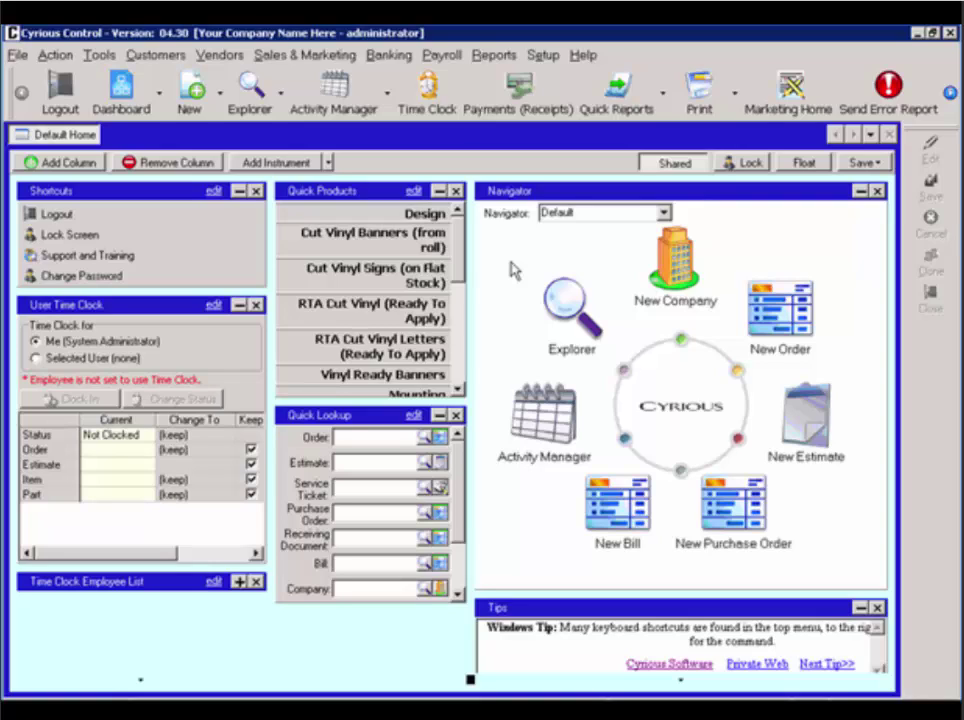
Open Accounting Setup from the Setup menu
{"action": "left_click", "coordinate": [552, 58]}
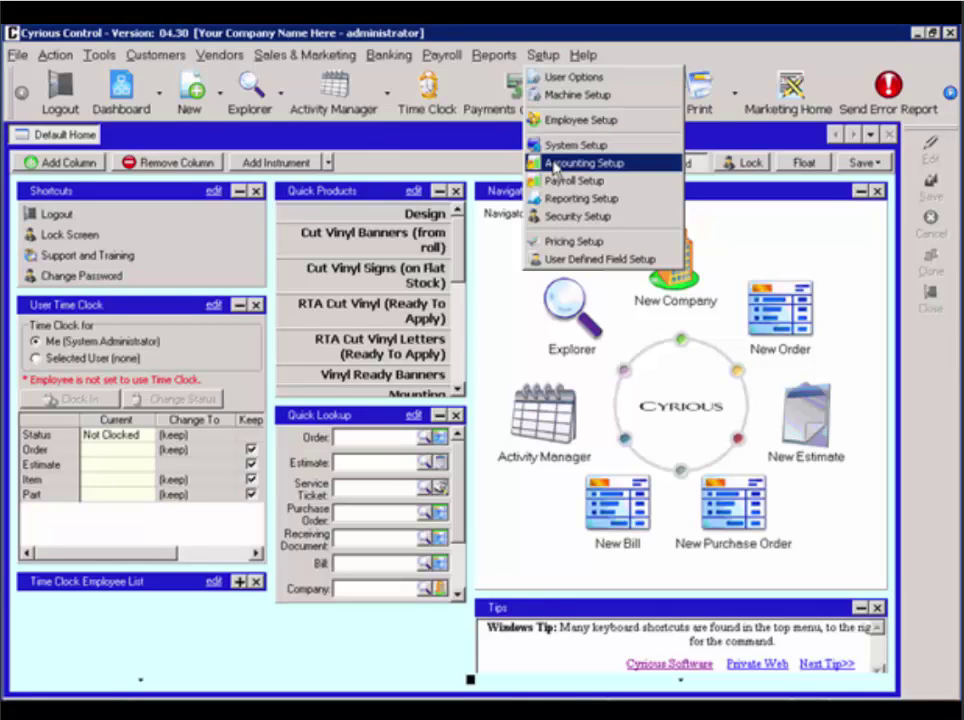
{"action": "left_click", "coordinate": [554, 164]}
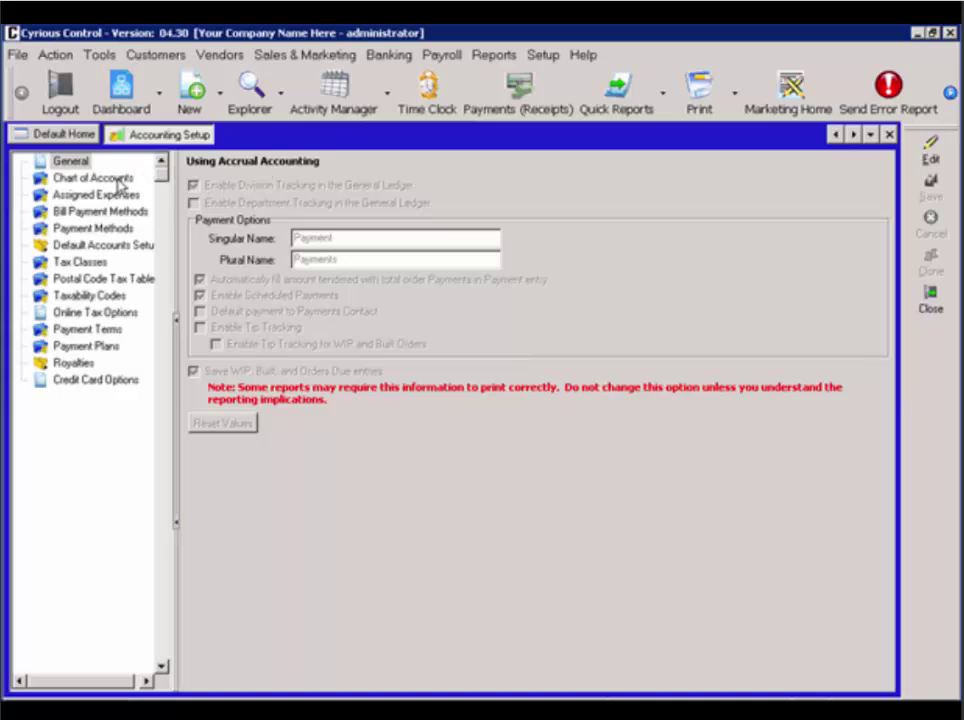
Show the Chart of Accounts with Assets expanded to Bank Account, Petty Cash and others
{"action": "left_click", "coordinate": [119, 180]}
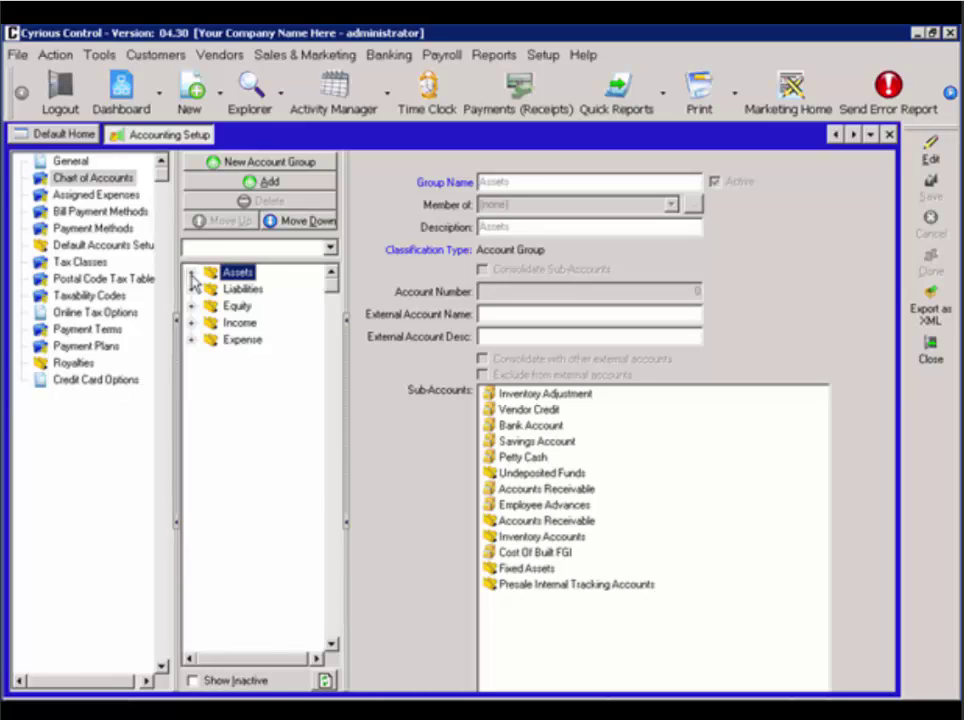
{"action": "left_click", "coordinate": [191, 272]}
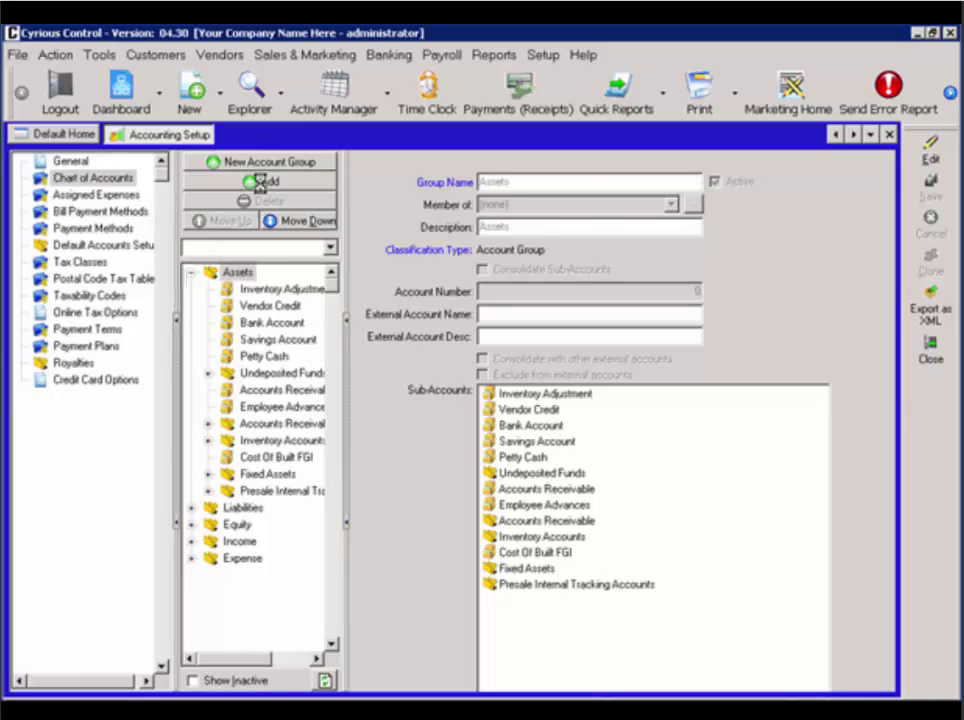
Add an Assets account named 'My Local Bank' with description 'My Local Bank'
{"action": "left_click", "coordinate": [263, 187]}
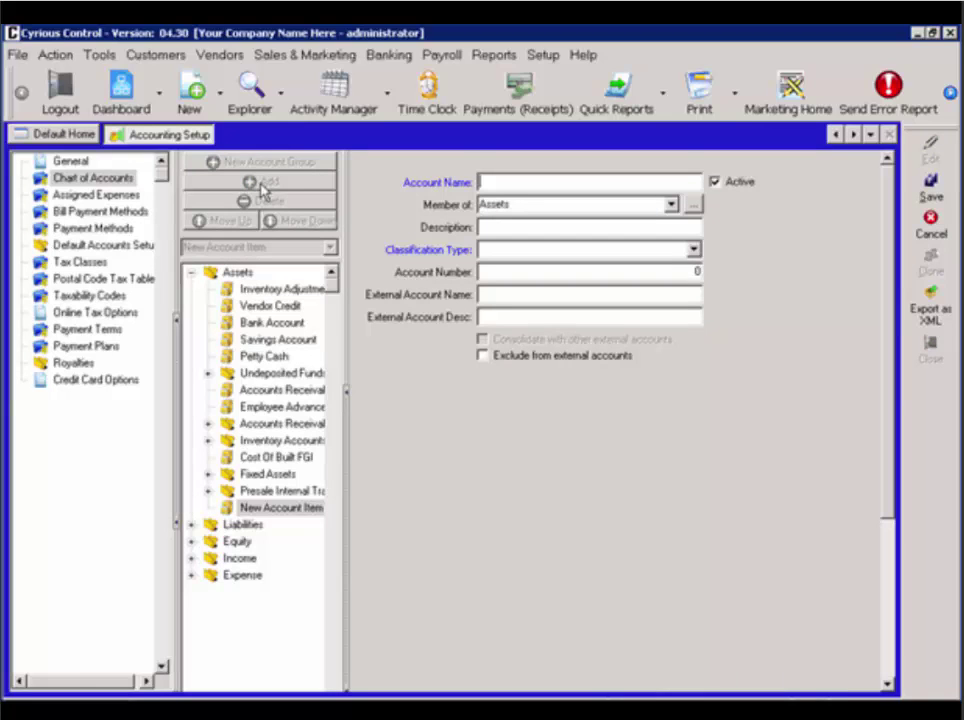
{"action": "type", "text": "My Local Bank"}
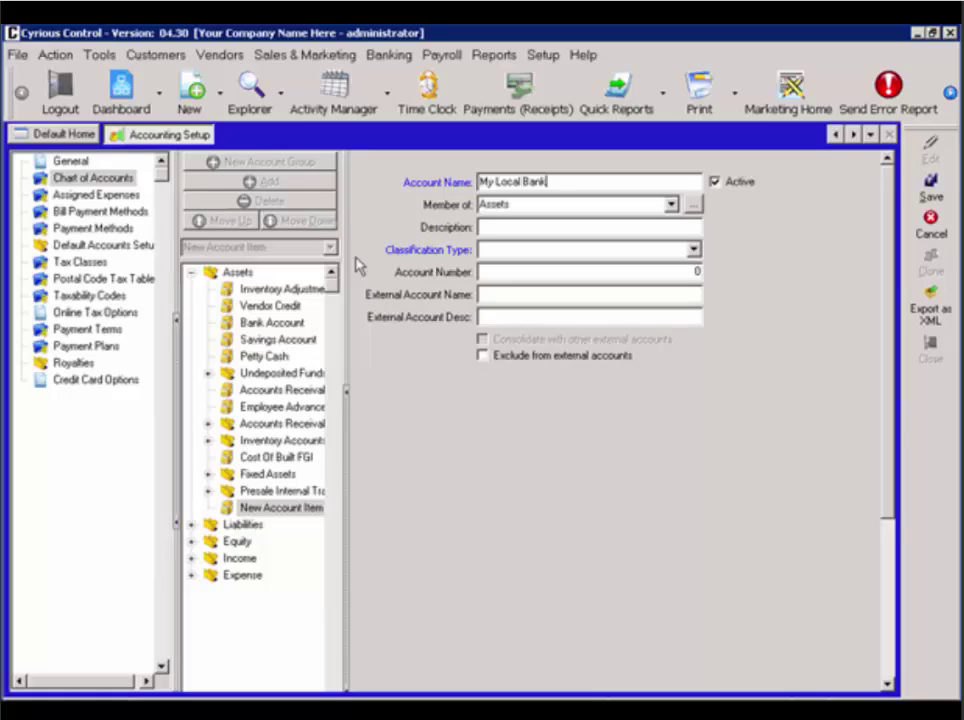
{"action": "left_click", "coordinate": [496, 225]}
{"action": "type", "text": "My"}
{"action": "type", "text": " Local Bank"}
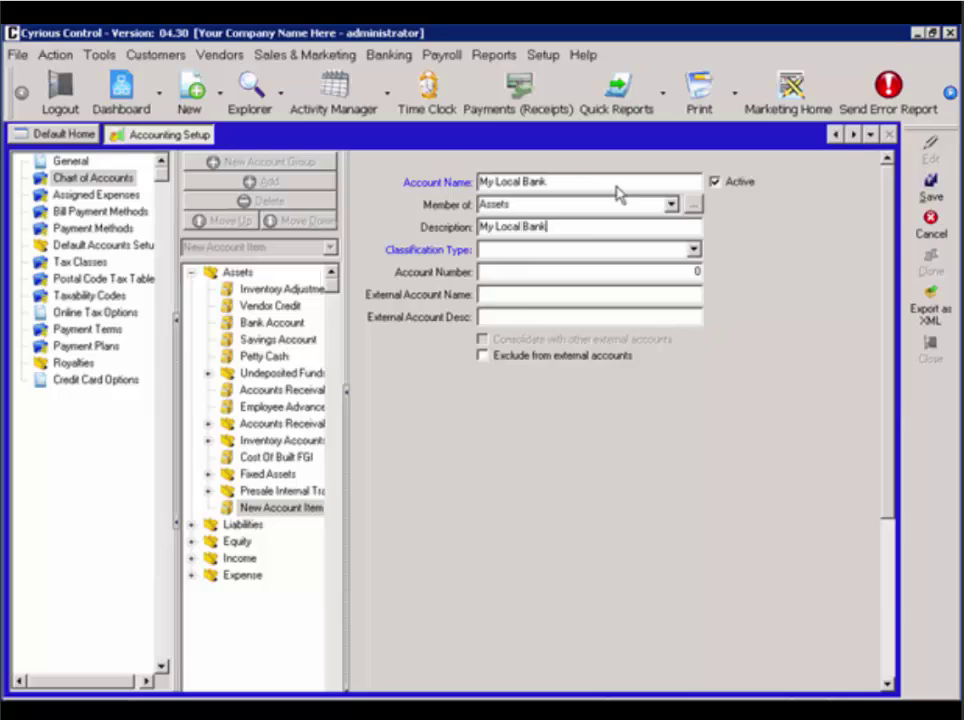
Set the My Local Bank account's Classification Type to Bank Account
{"action": "left_click", "coordinate": [694, 250]}
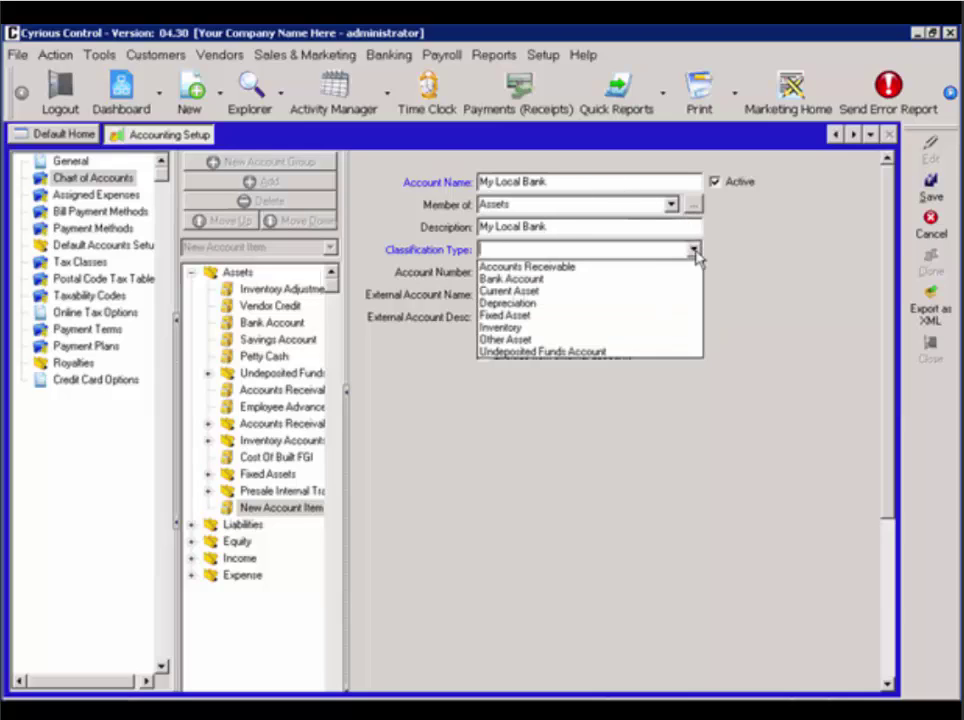
{"action": "left_click", "coordinate": [640, 279]}
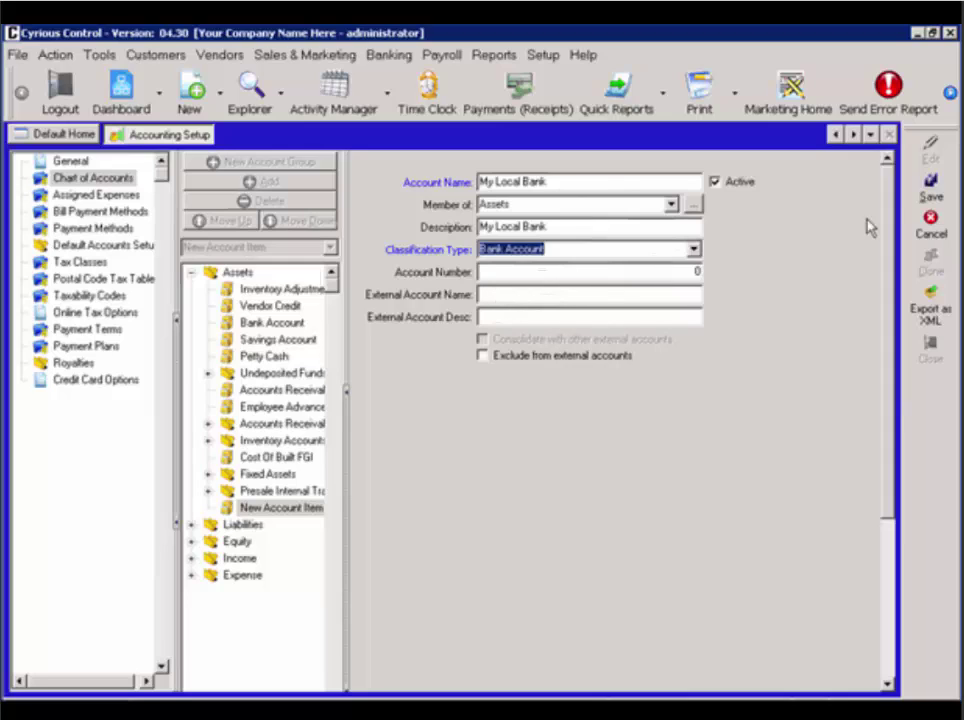
Save My Local Bank and move it up seven places, directly below Bank Account
{"action": "left_click", "coordinate": [932, 188]}
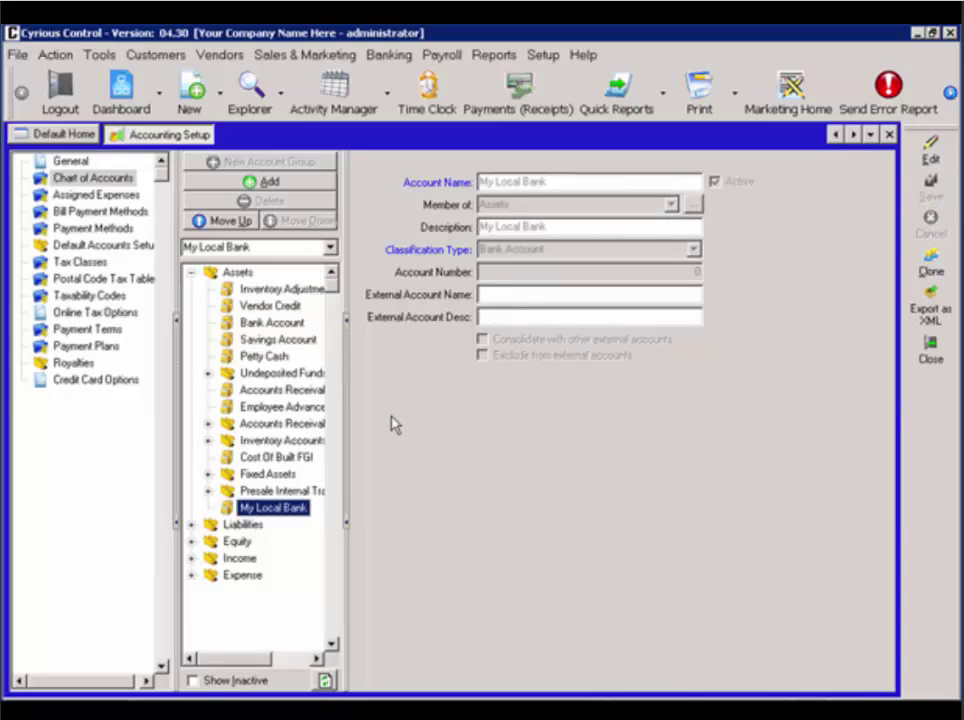
{"action": "left_click", "coordinate": [230, 506]}
{"action": "left_click", "coordinate": [224, 220]}
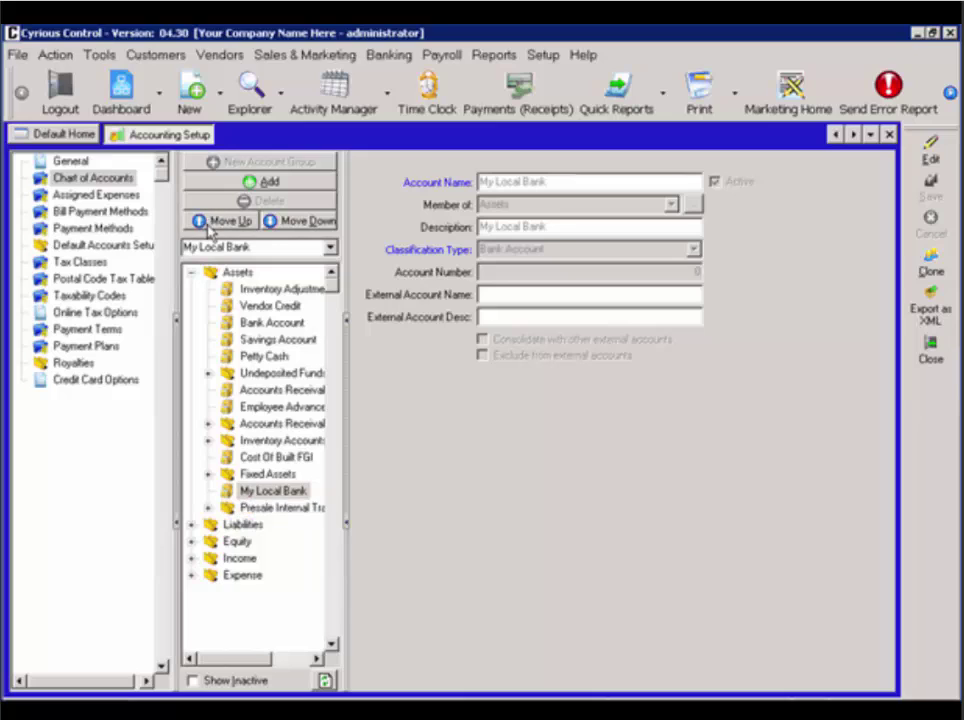
{"action": "left_click", "coordinate": [210, 226]}
{"action": "left_click", "coordinate": [210, 226]}
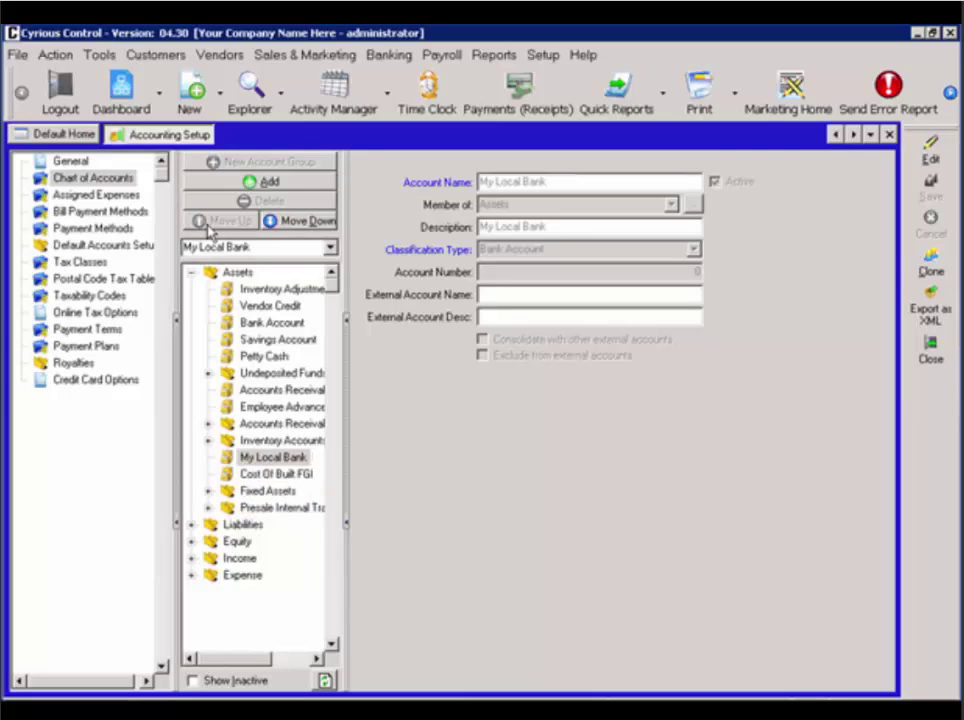
{"action": "left_click", "coordinate": [210, 224]}
{"action": "left_click", "coordinate": [208, 224]}
{"action": "left_click", "coordinate": [207, 223]}
{"action": "left_click", "coordinate": [208, 224]}
{"action": "left_click", "coordinate": [208, 224]}
{"action": "left_click", "coordinate": [208, 224]}
{"action": "left_click", "coordinate": [208, 224]}
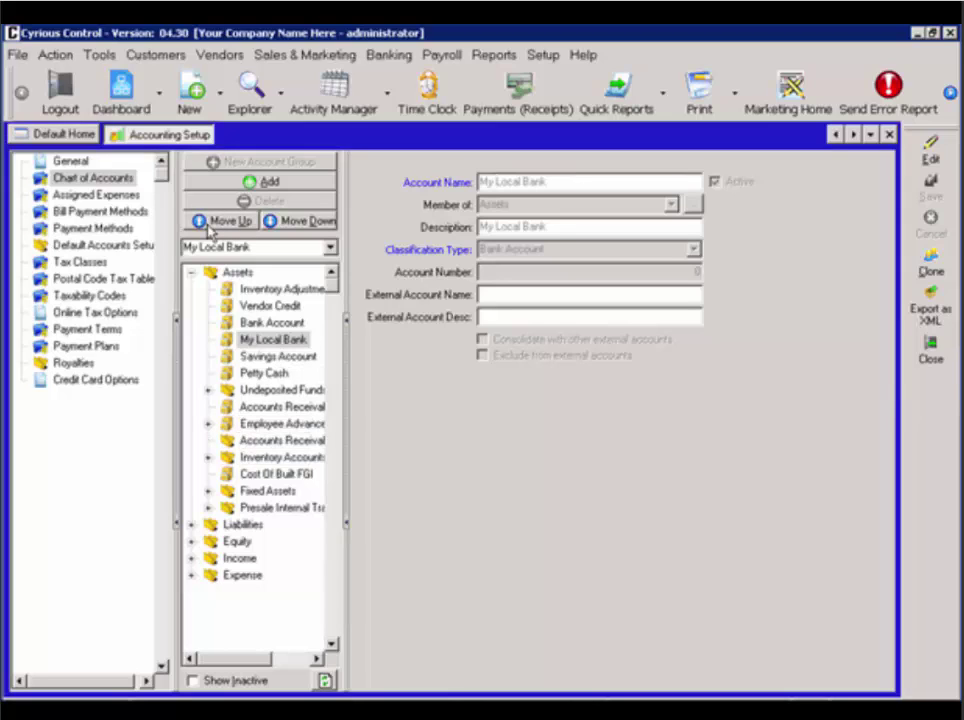